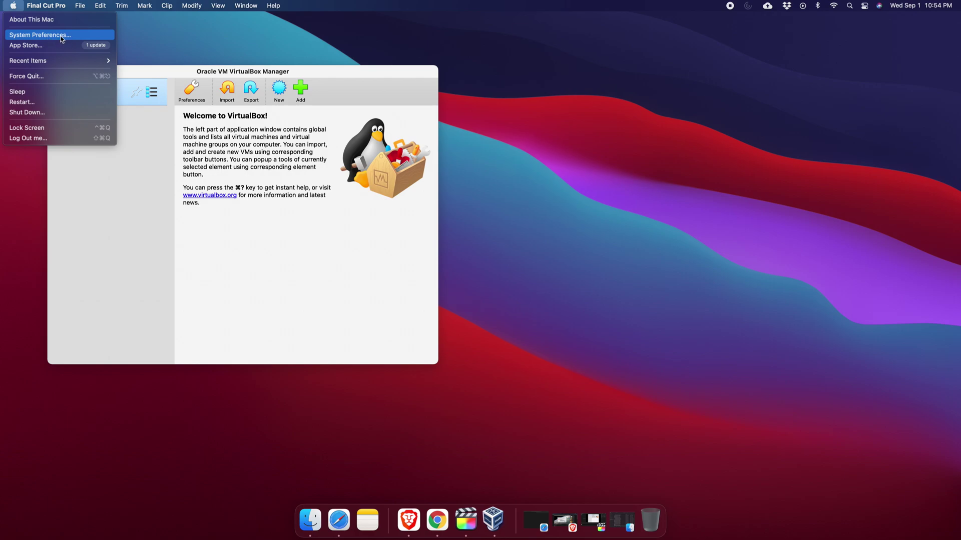
# Dismiss the Apple menu and reopen it to show System Preferences, Restart and Shut Down.
pyautogui.click(318, 51)
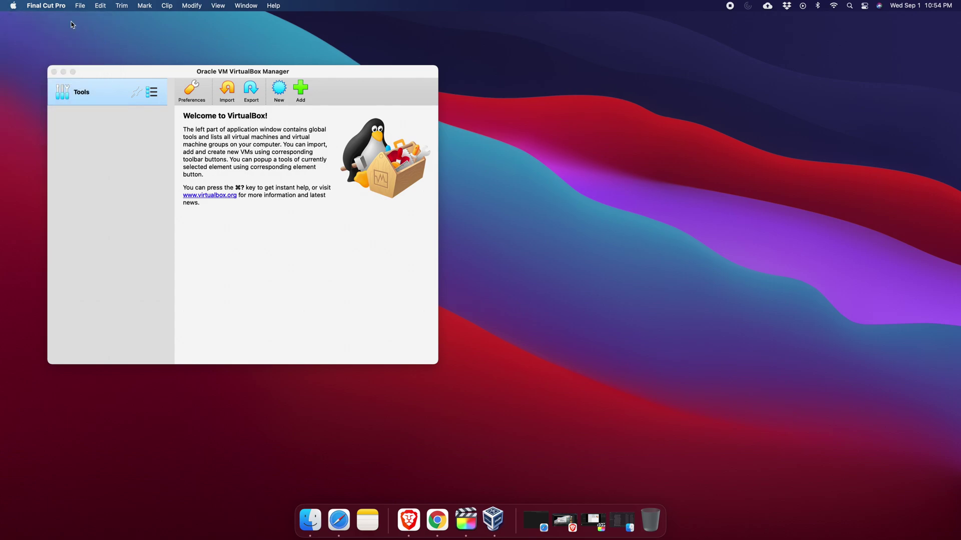
pyautogui.click(13, 6)
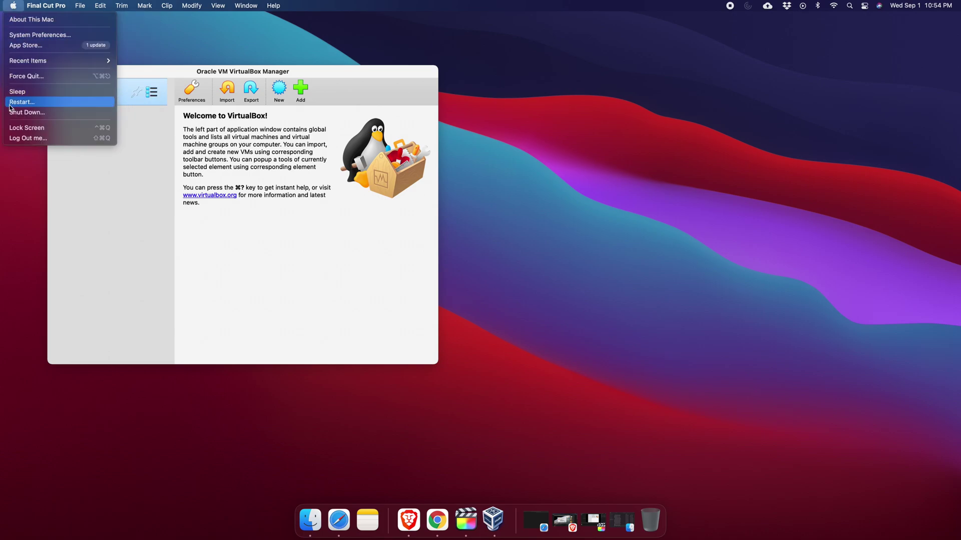
# Launch System Preferences and go to the Security & Privacy General page.
pyautogui.click(35, 39)
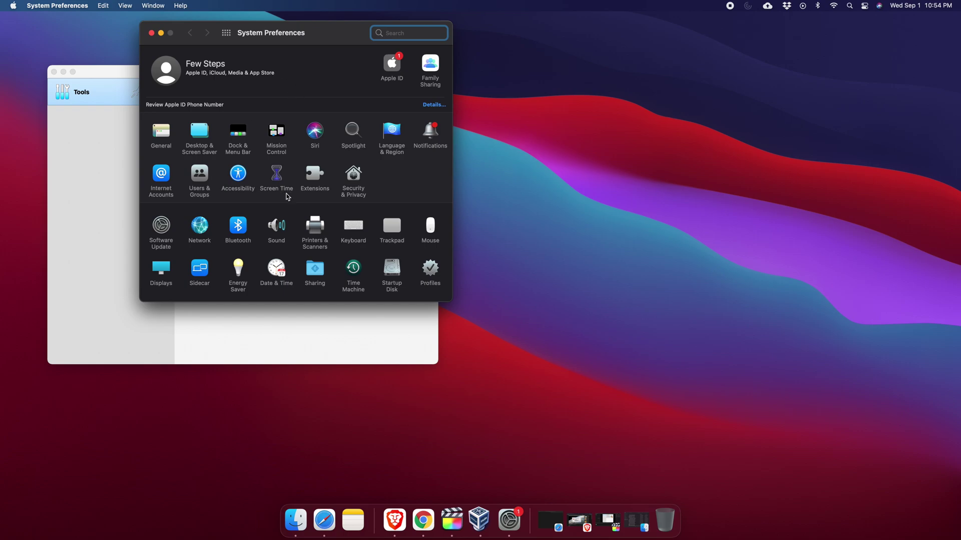
pyautogui.click(352, 178)
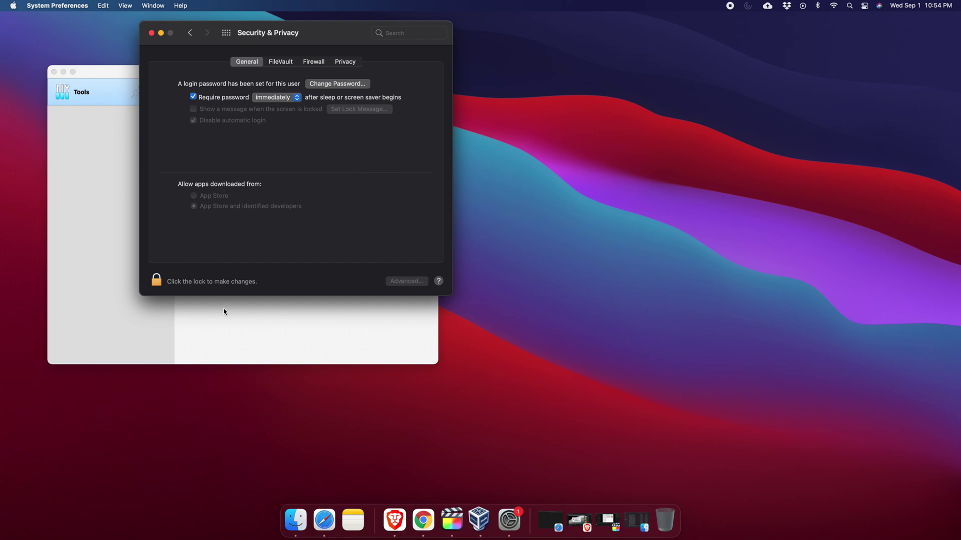
# Unlock Security & Privacy with the administrator password, correcting a mistyped entry.
pyautogui.click(157, 284)
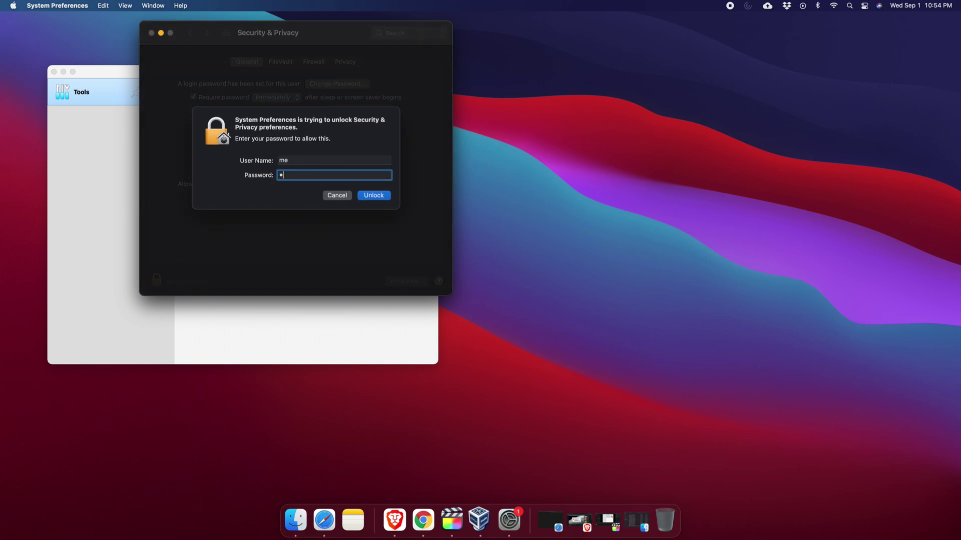
pyautogui.write('••••')
pyautogui.press('BackSpace')
pyautogui.press('BackSpace')
pyautogui.press('BackSpace')
pyautogui.write('••')
pyautogui.write('••••')
pyautogui.click(372, 199)
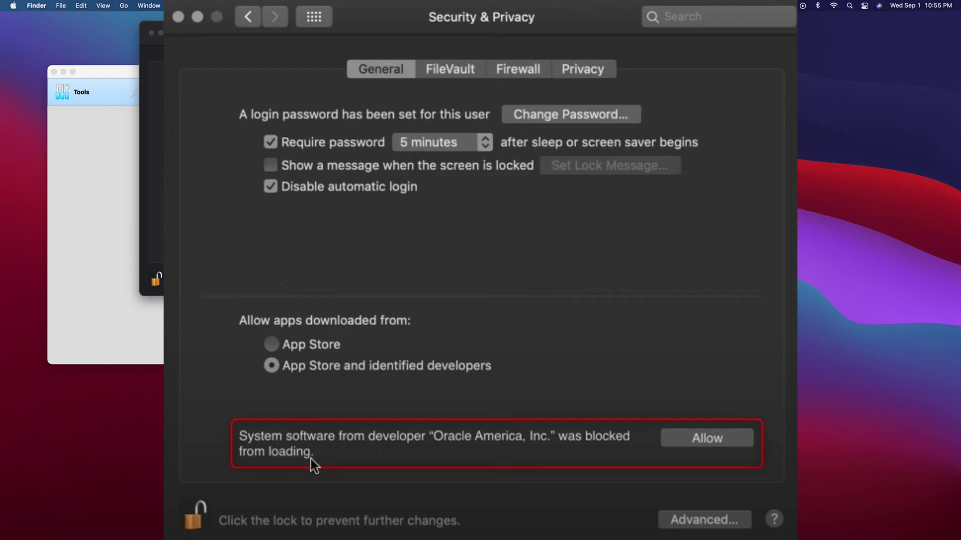
# Close the Security & Privacy window showing the blocked Oracle America software notice.
pyautogui.click(151, 34)
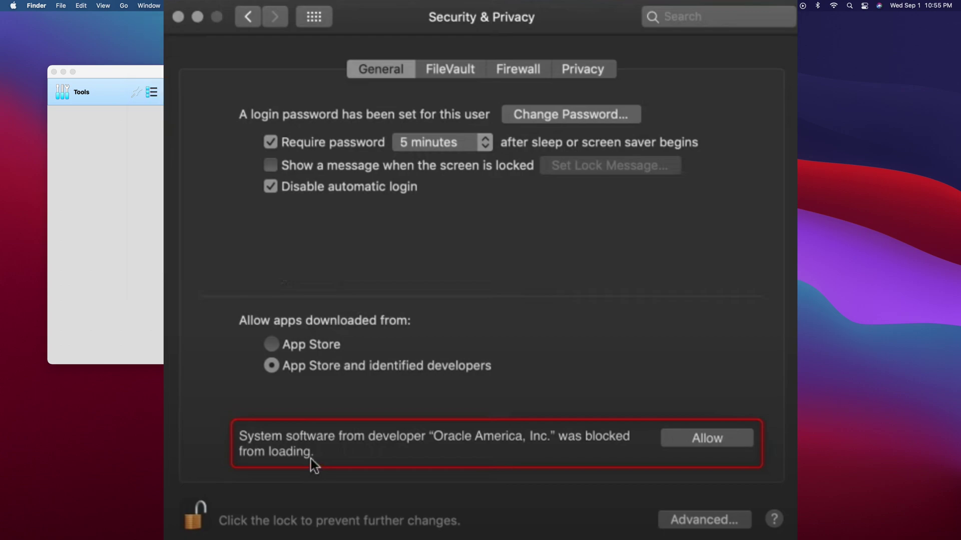